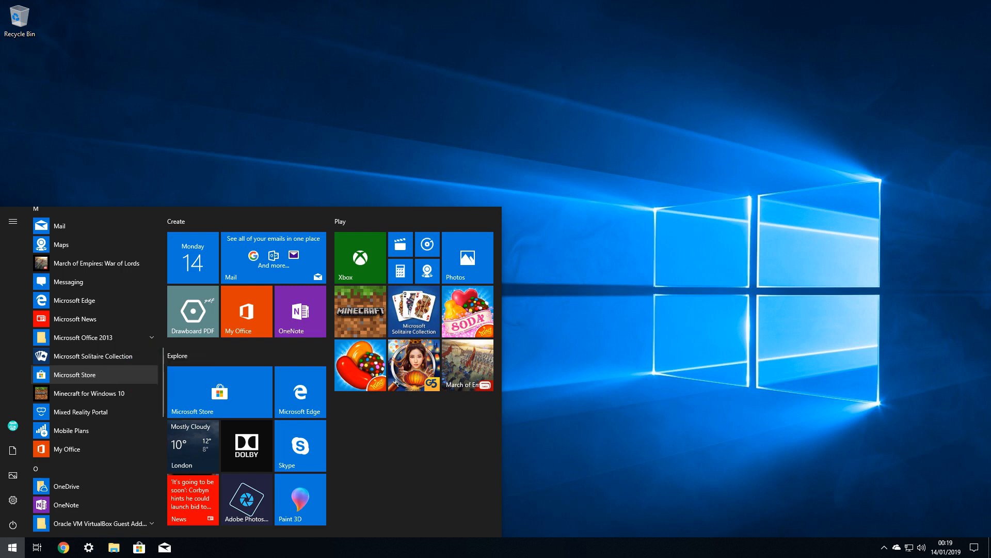
Find MusicBee in the Microsoft Store and install it
left_click(75, 374)
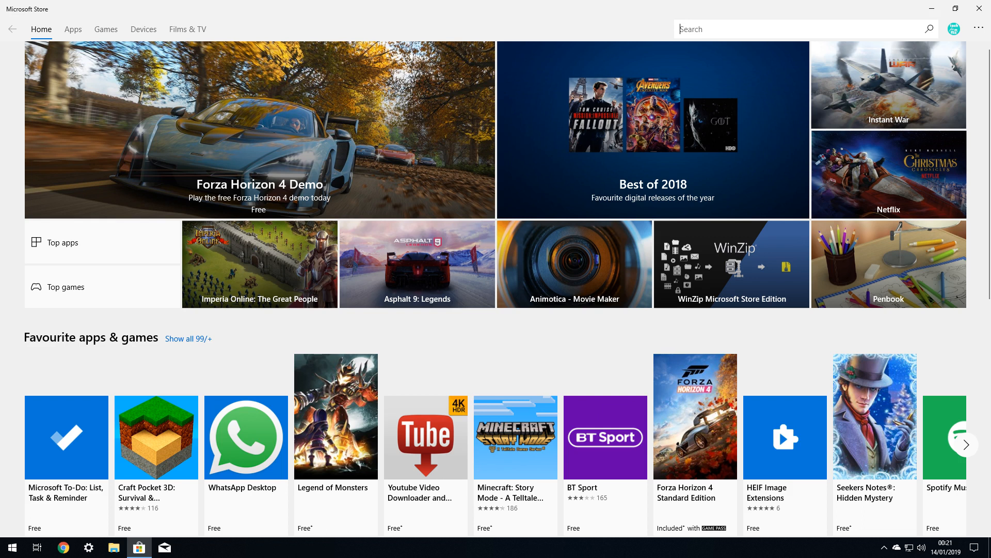
type("MusicBee")
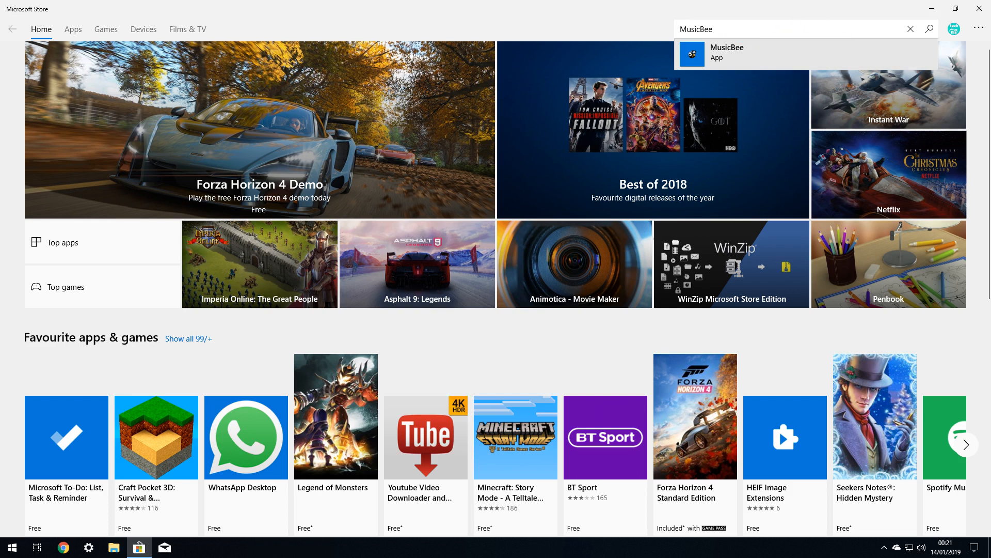
key("Return")
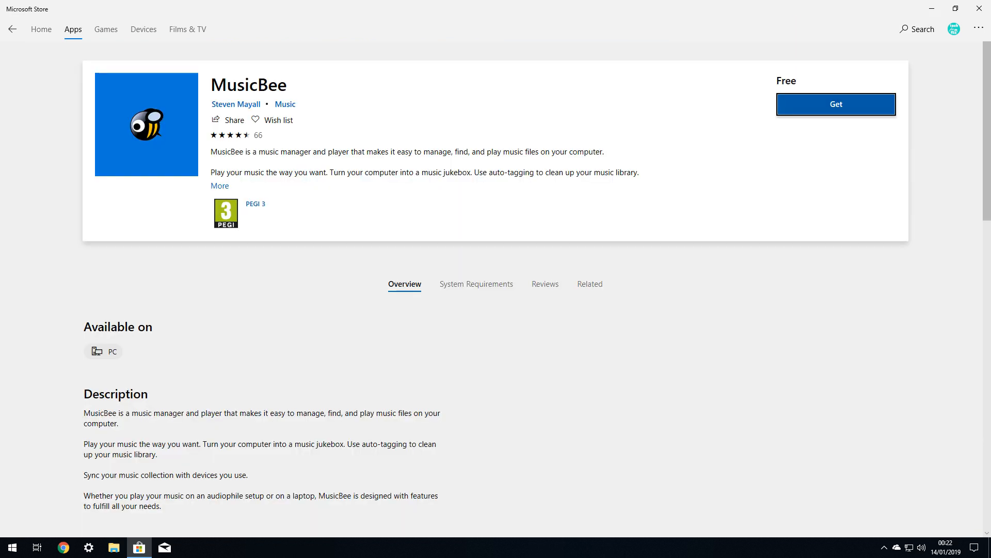
key("Return")
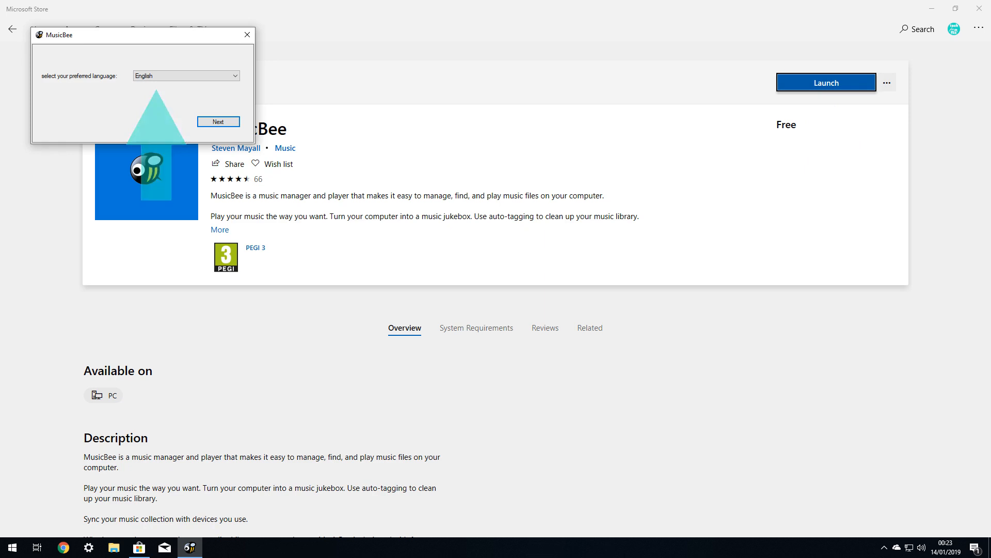
Close the Microsoft Store and open the preferred language choices in the MusicBee setup
left_click(980, 8)
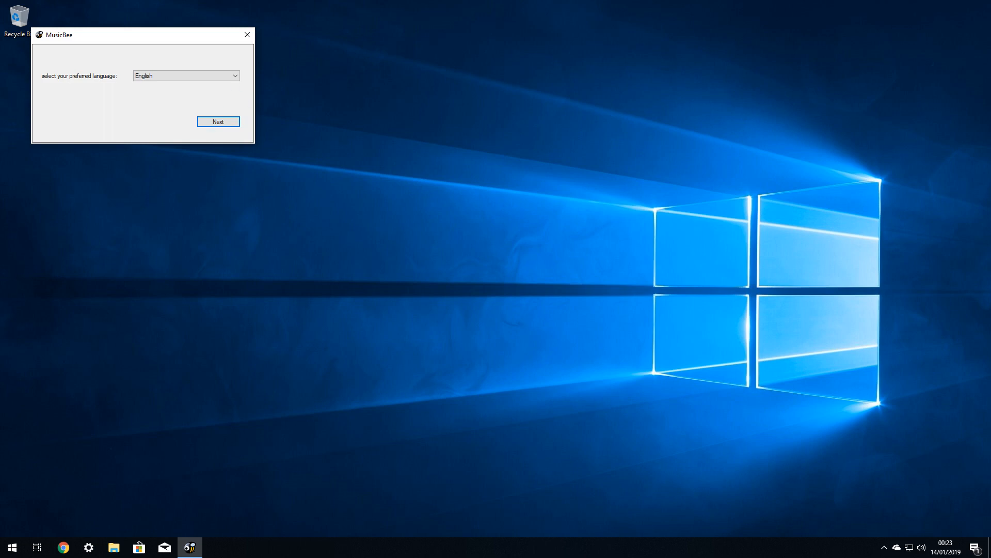
left_click(235, 75)
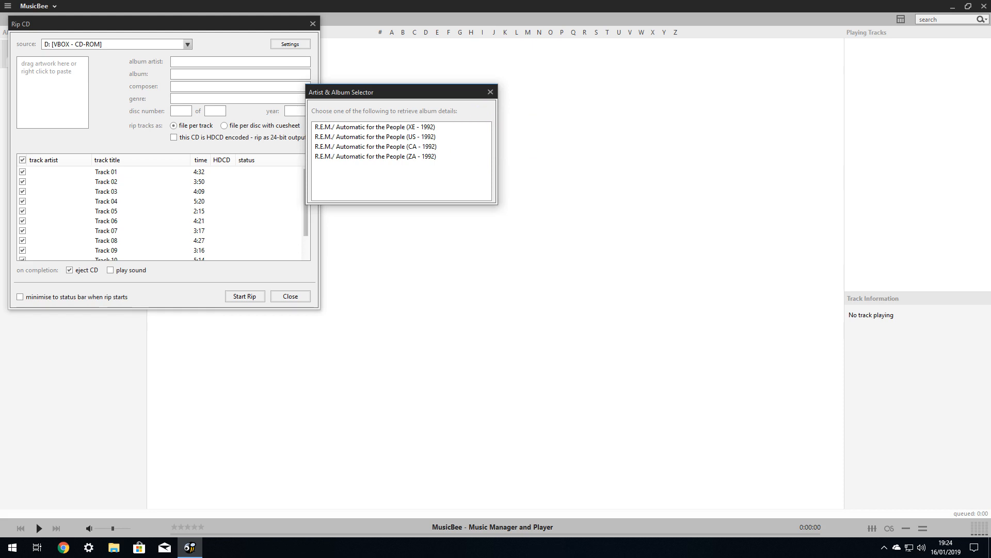
Retrieve the CD's album details from the "R.E.M./ Automatic for the People (US - 1992)" entry and close the selector
left_click(376, 137)
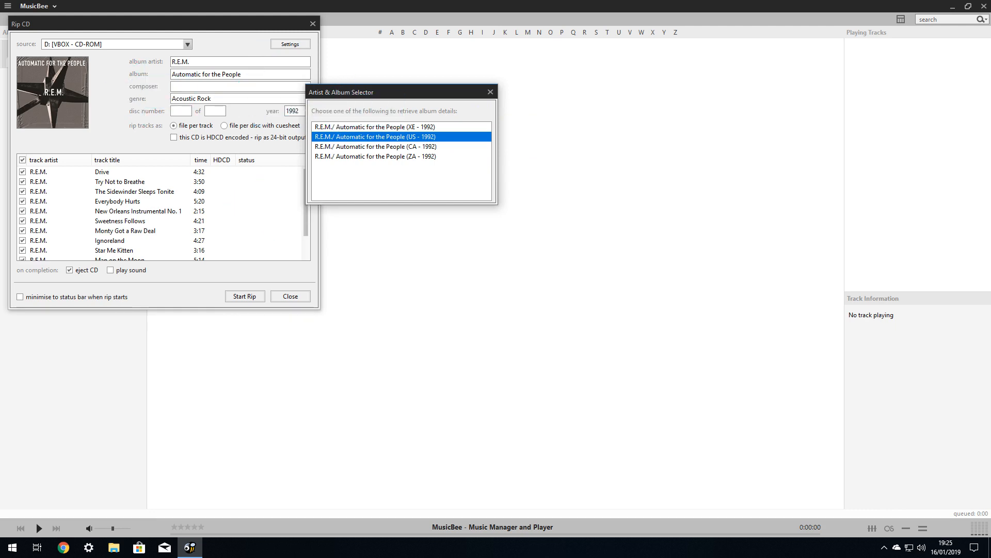
key("Escape")
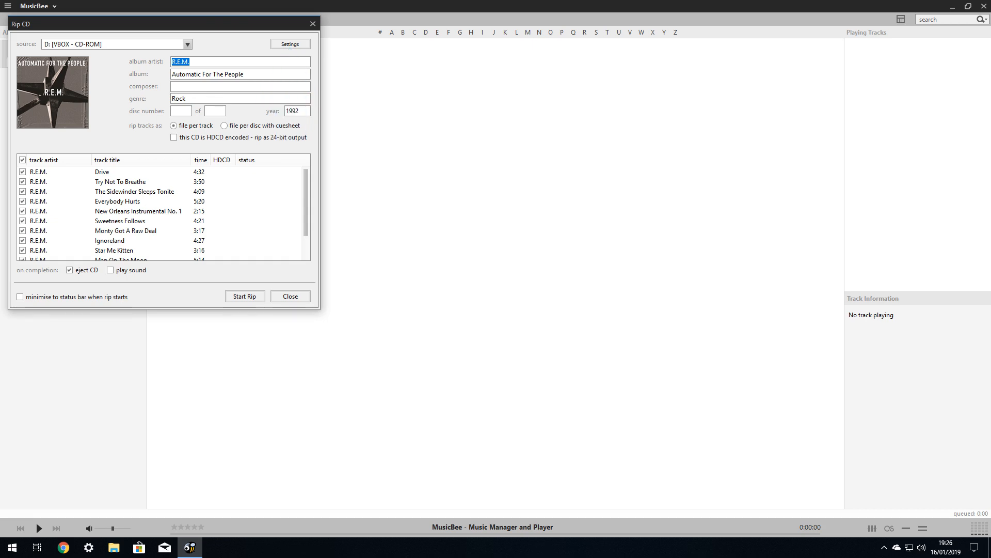
Set the CD rip encoding format to FLAC in the CD rip settings
left_click(290, 44)
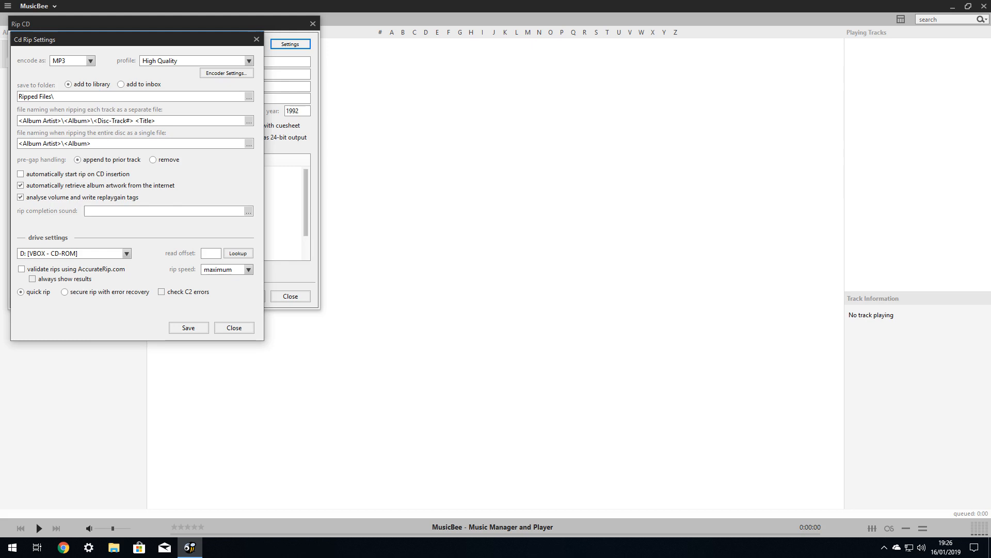
left_click(90, 60)
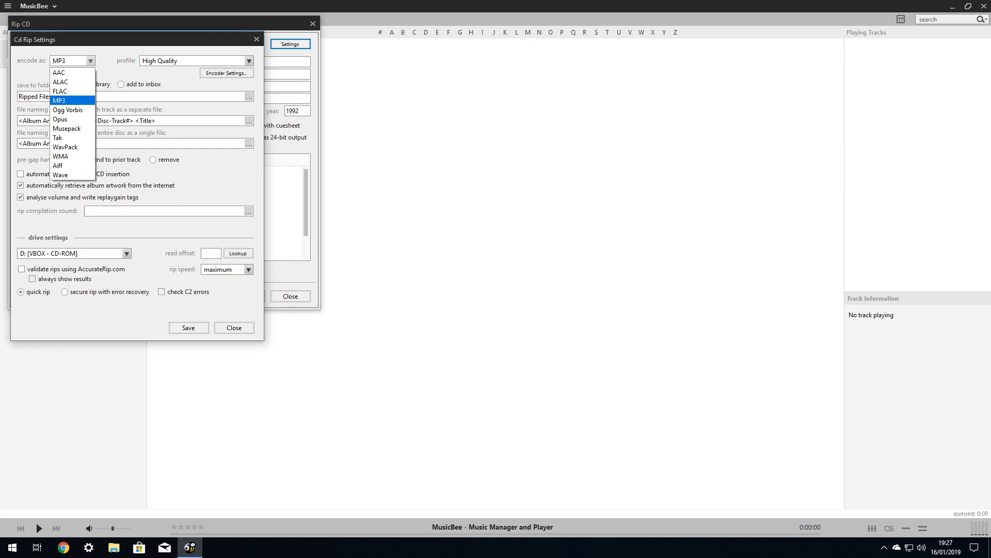
key("Up")
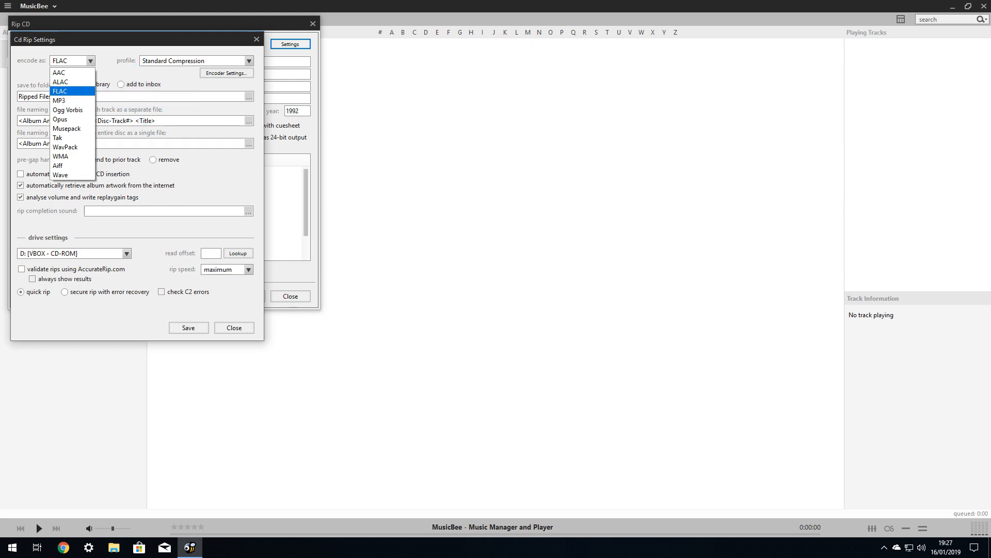
key("Return")
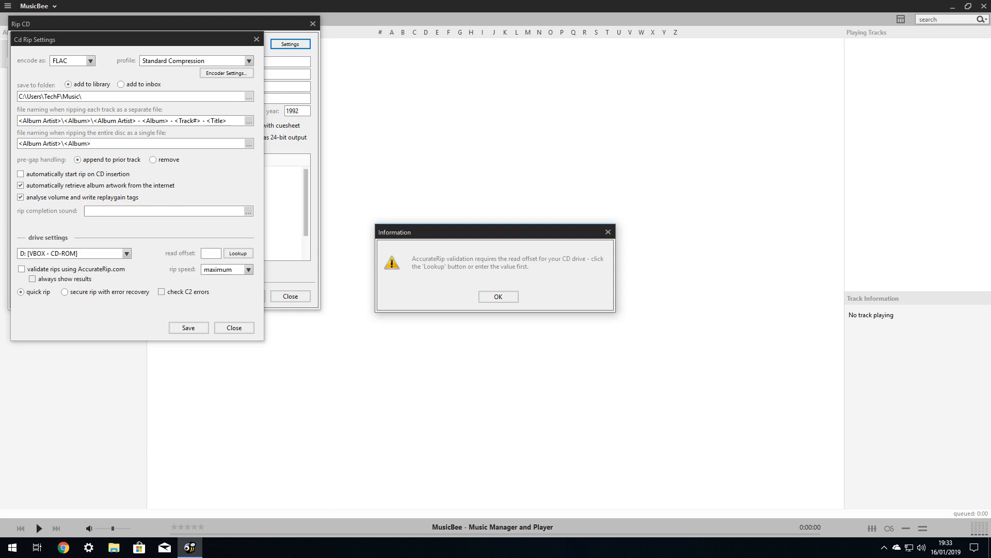
Look up the CD drive's read offset and enable AccurateRip.com validation with results always shown
left_click(499, 297)
left_click(238, 254)
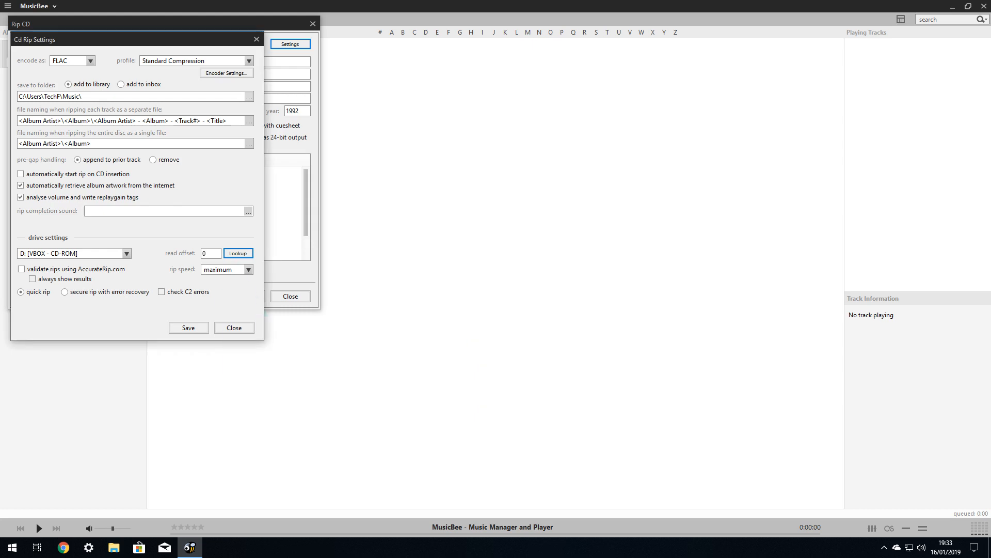
left_click(21, 268)
left_click(32, 279)
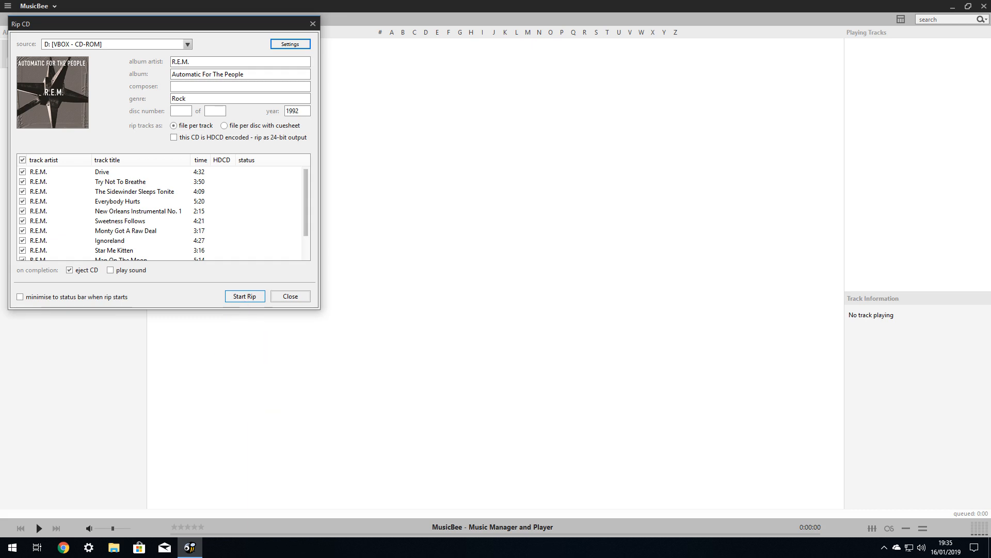
Rip all tracks of the CD and continue past the AccurateRip.com results
left_click(244, 296)
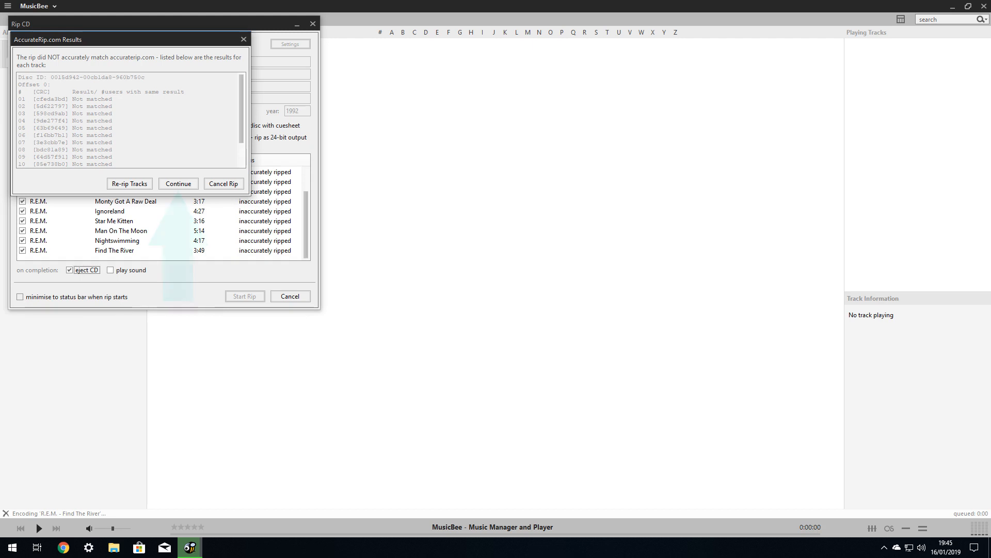
key("Return")
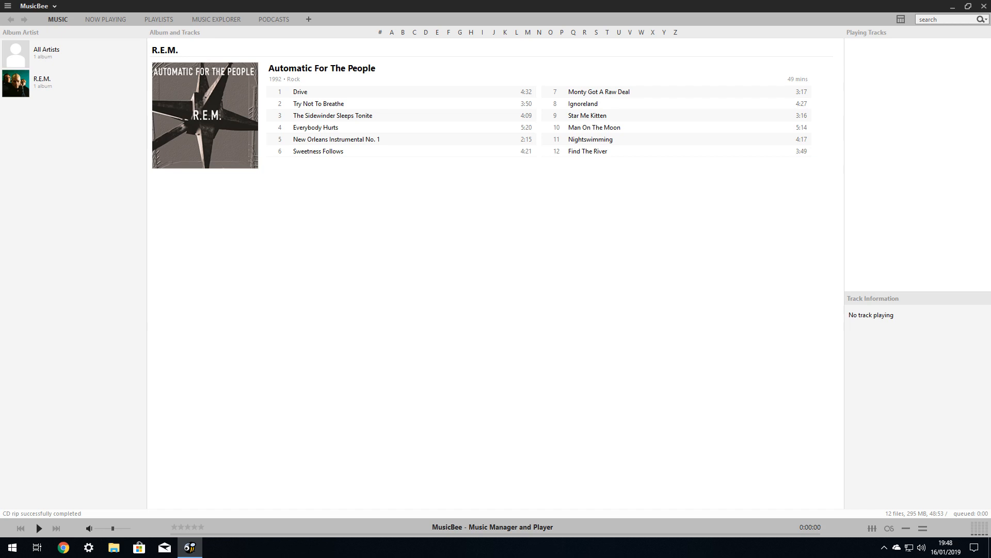
Auto-tag all tracks of the Automatic For The People album with their missing lyrics
right_click(245, 163)
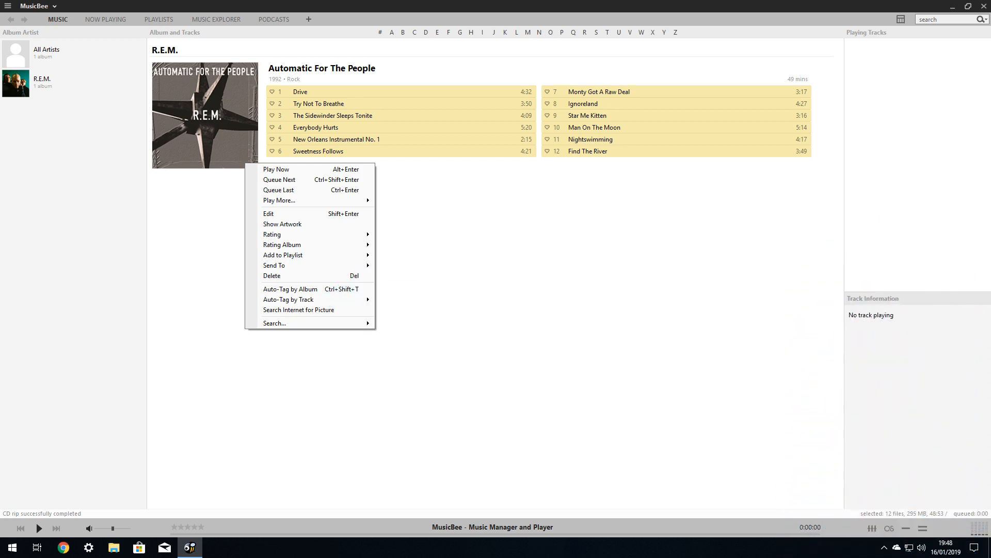
mouse_move(310, 300)
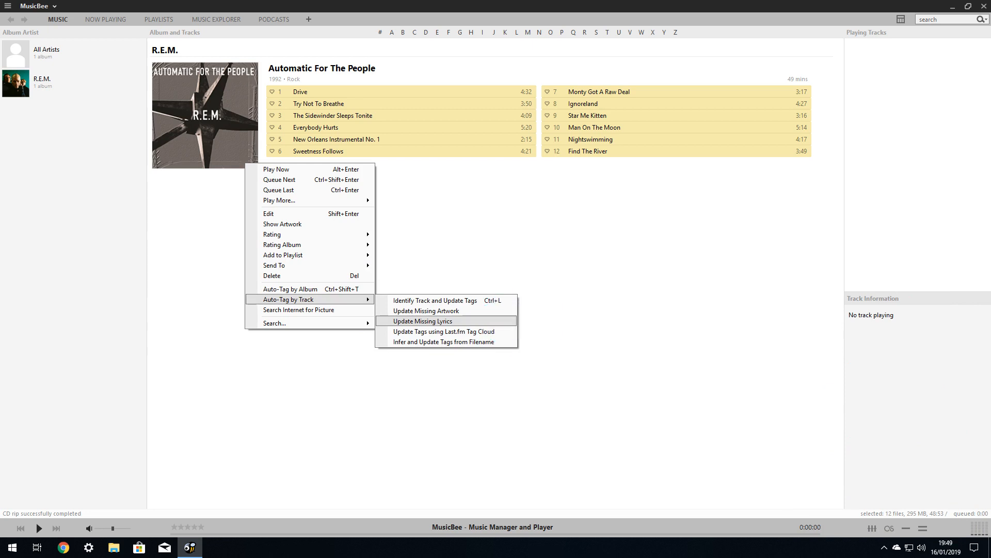
left_click(423, 322)
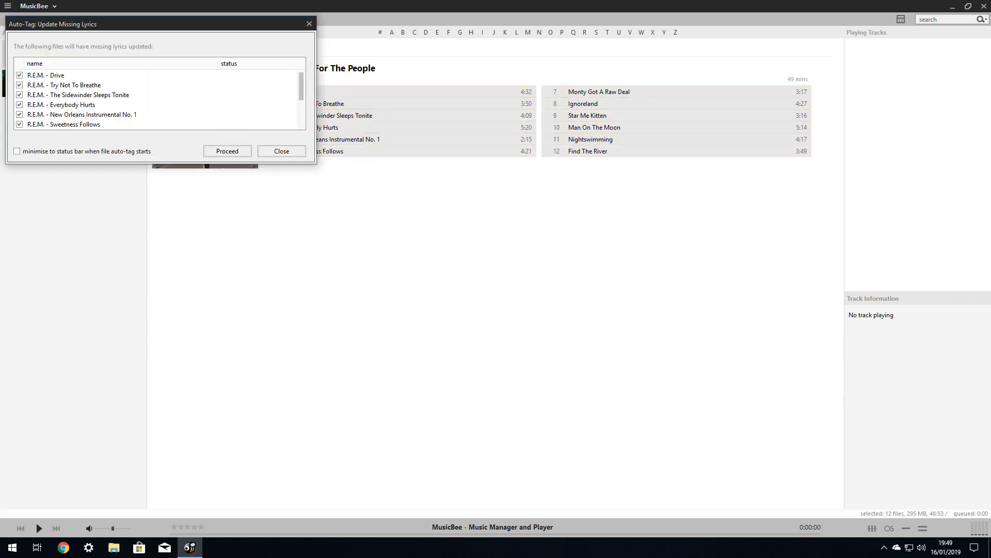
left_click(228, 151)
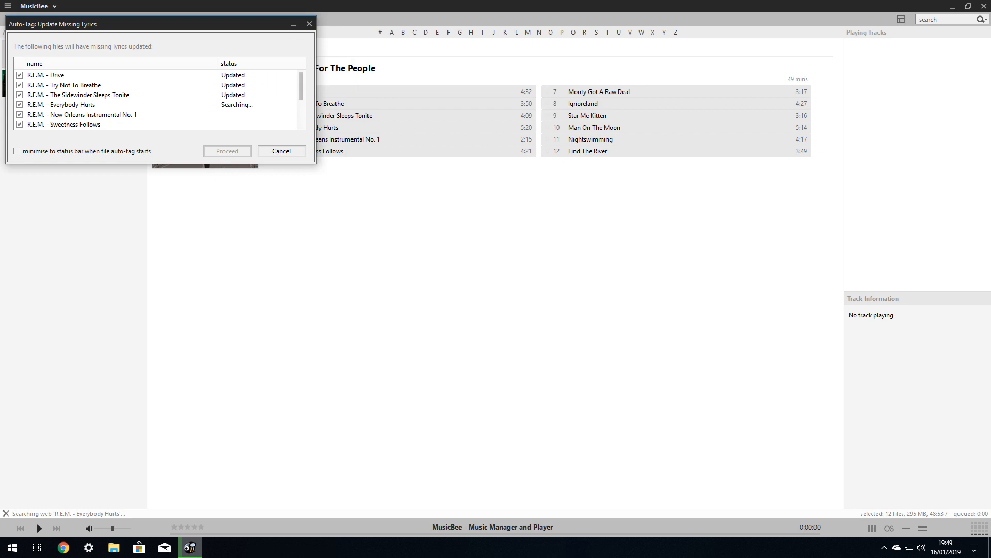
Open the track "Man On The Moon" for editing and view its lyrics
right_click(632, 128)
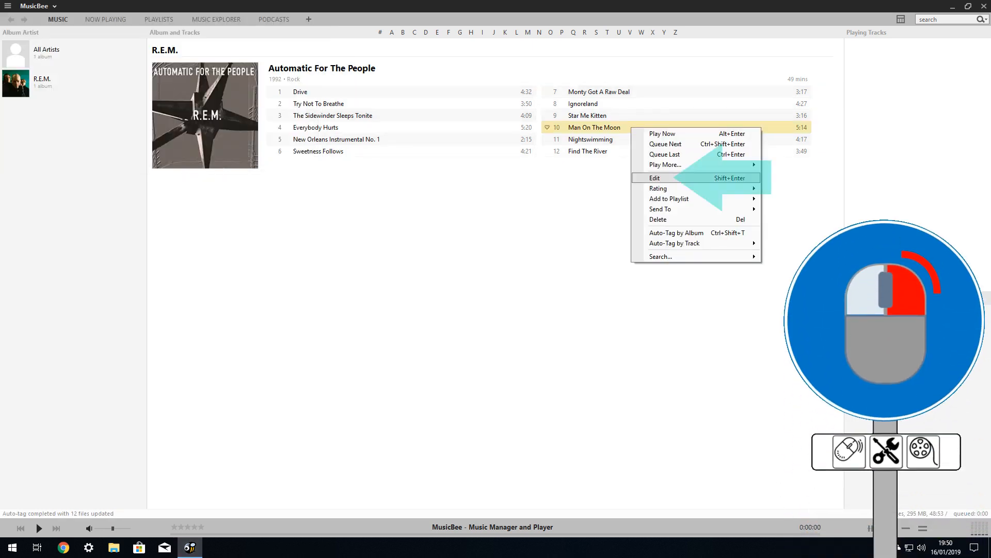
left_click(655, 178)
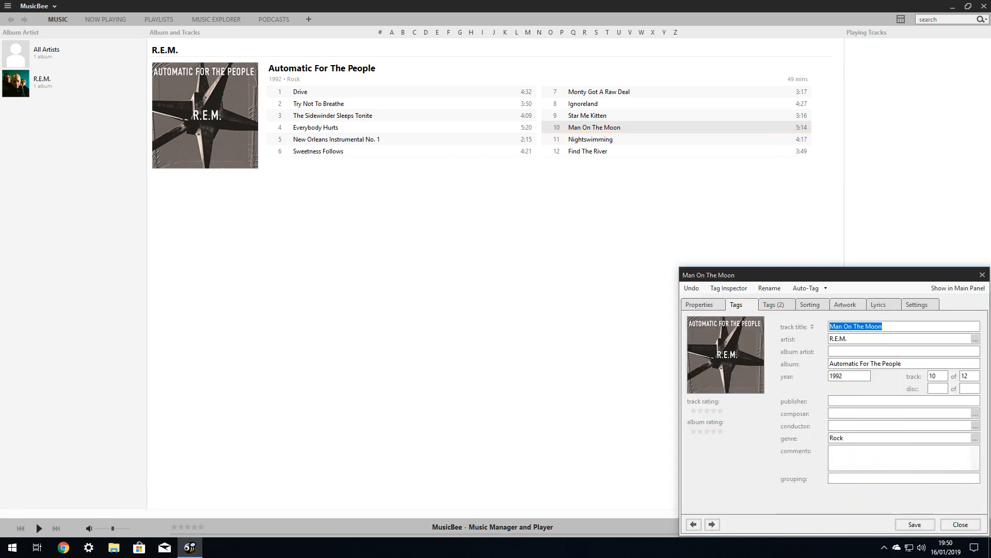
left_click(879, 304)
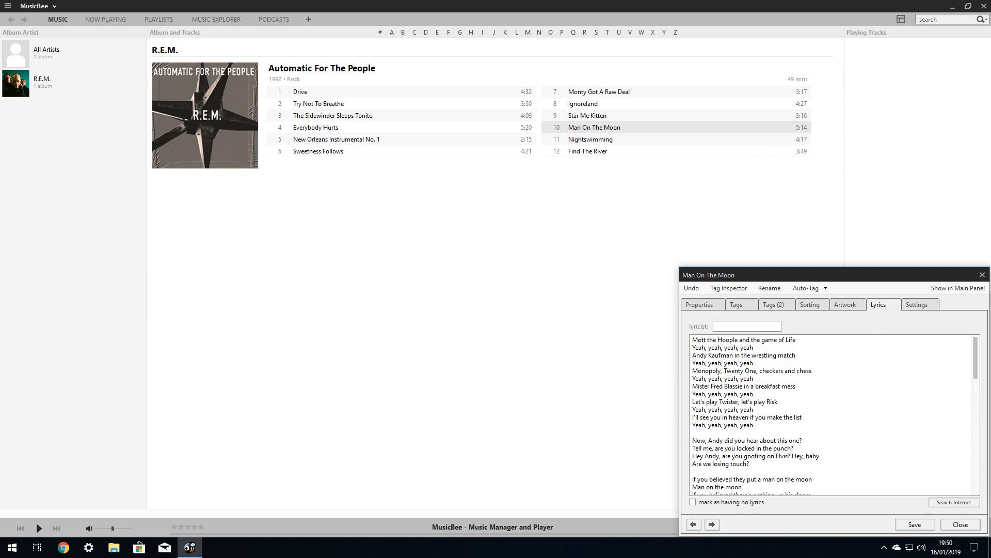
Send the Automatic For The People album to the format converter and set the MP3 encoding profile to Maximum Quality
right_click(380, 92)
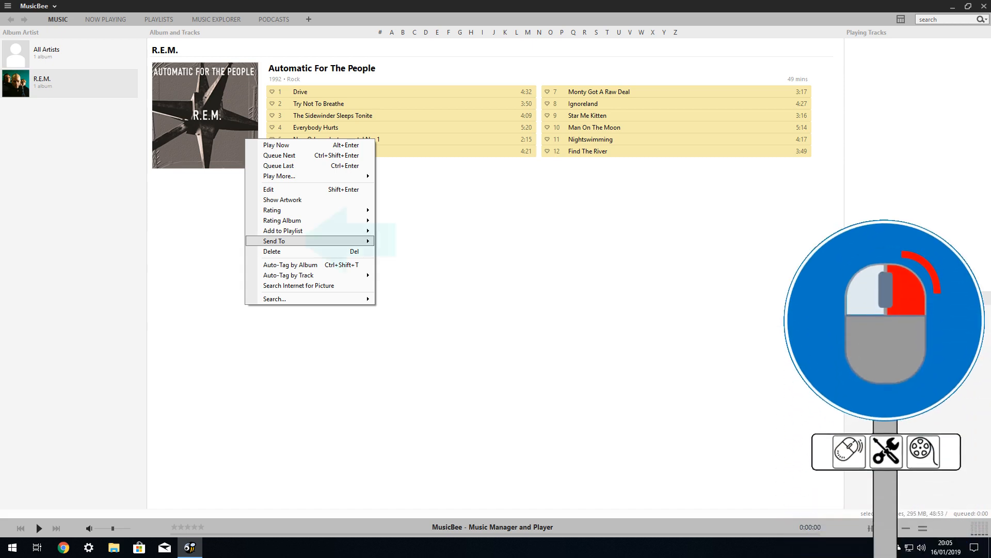
mouse_move(310, 241)
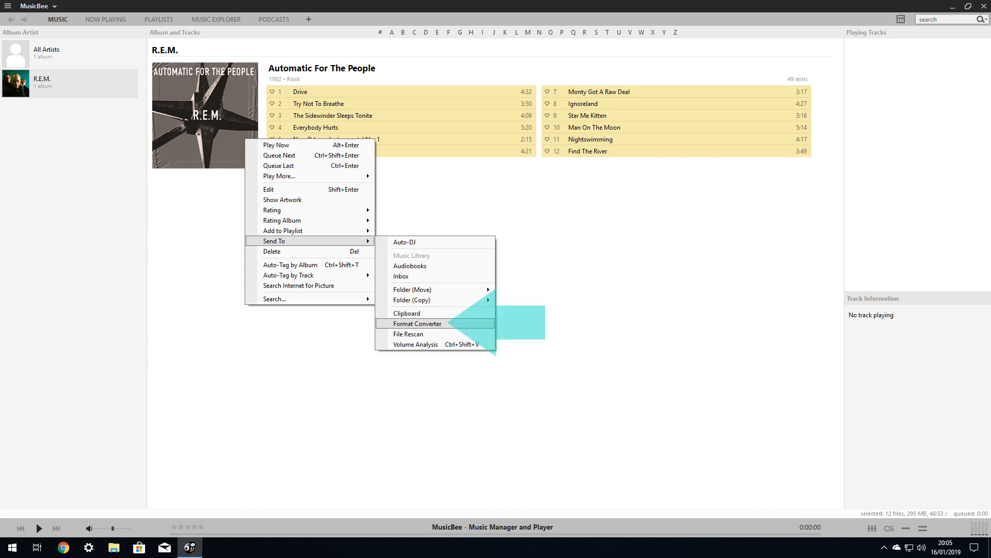
left_click(418, 324)
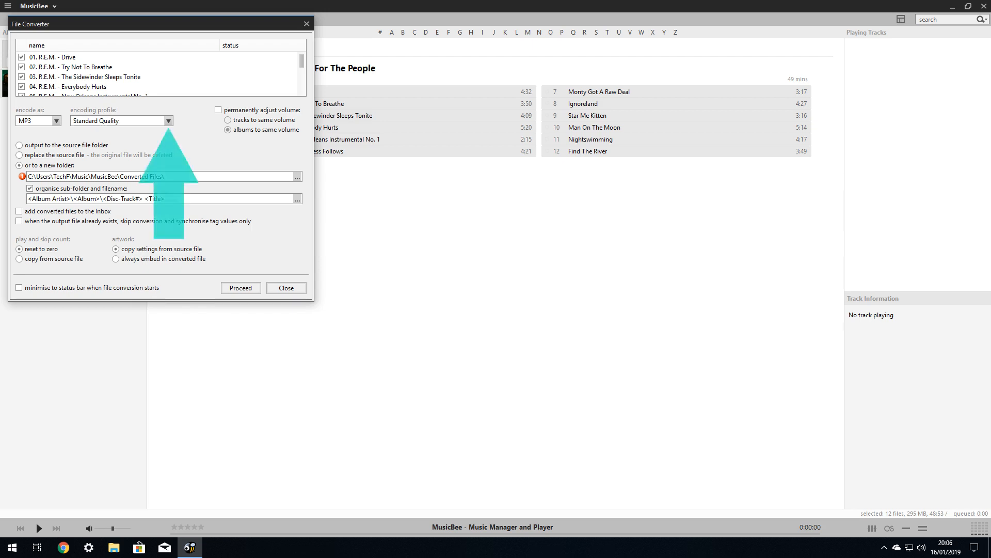
left_click(168, 120)
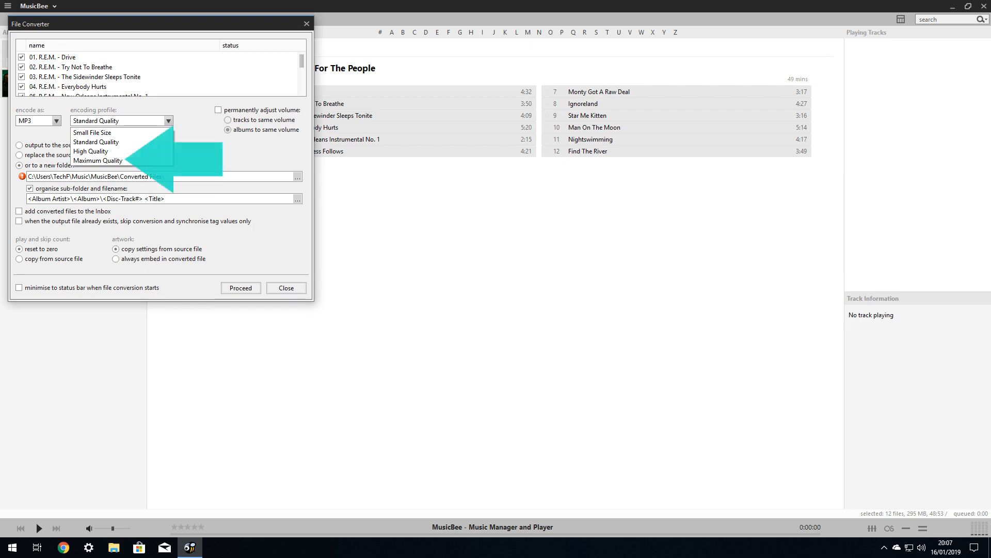
left_click(98, 160)
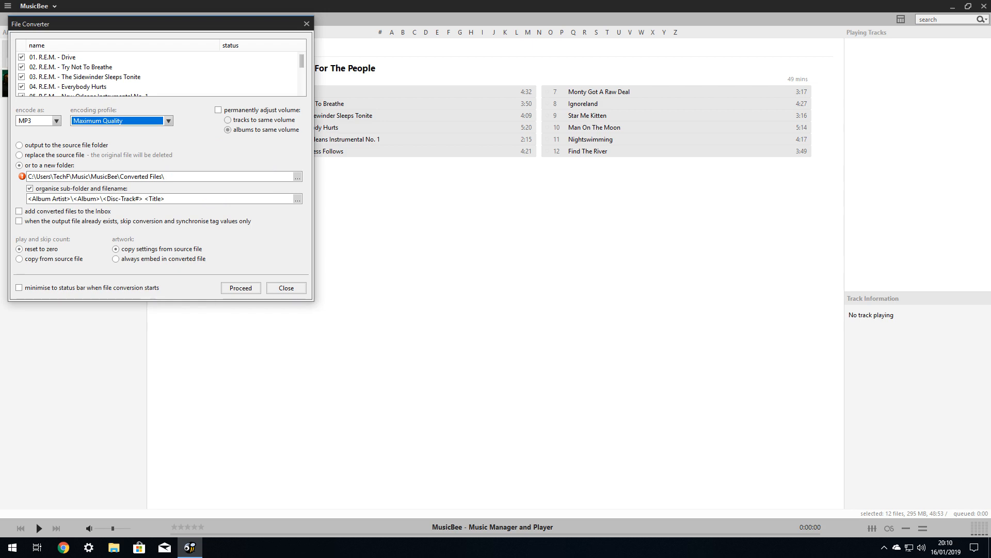
Set the converter's sub-folder and filename template to "<Album Artist>\<Album>\<Album Artist> - <Album> - <Track#> - <Title>" and save it
left_click(298, 199)
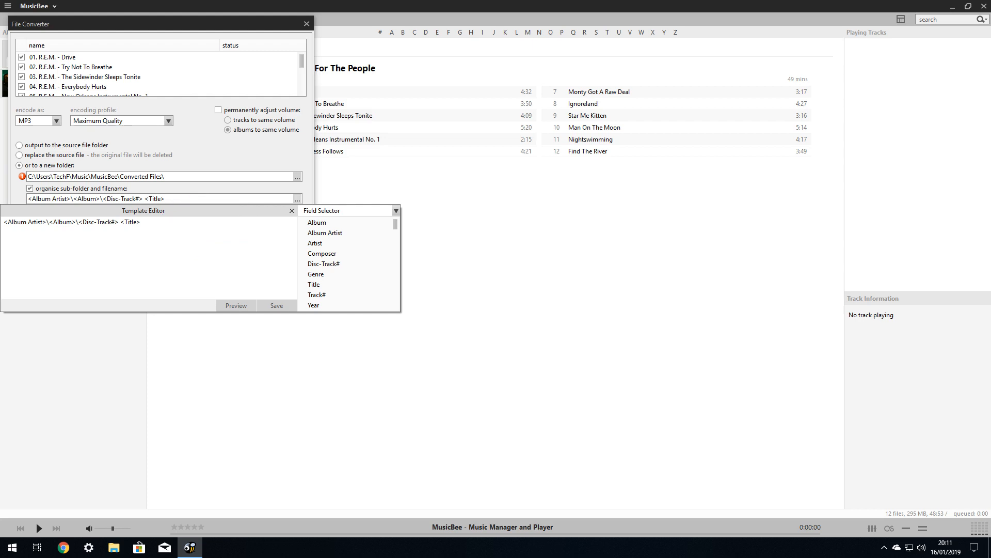
key("ctrl+a")
type("<Album Artist>\\<Album>\\<Album Artist> - <Album> - <Track#> - <Title>")
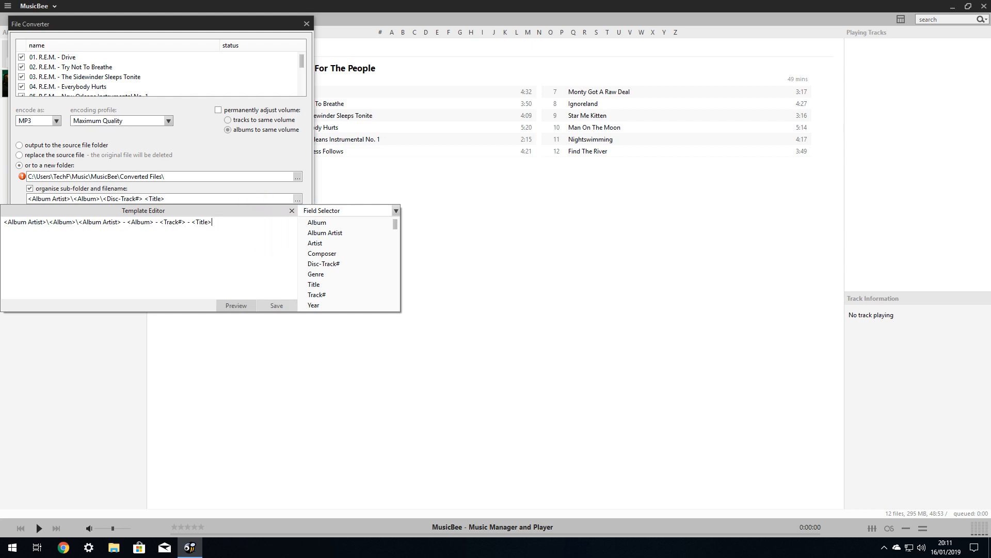
left_click(277, 306)
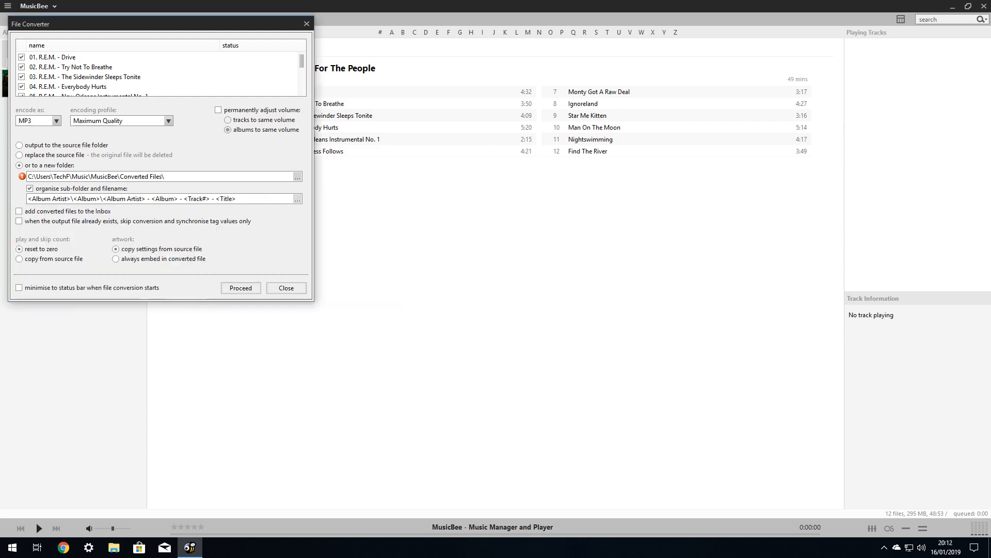
Choose to always embed artwork in the converted files and start the conversion
left_click(116, 259)
key("Return")
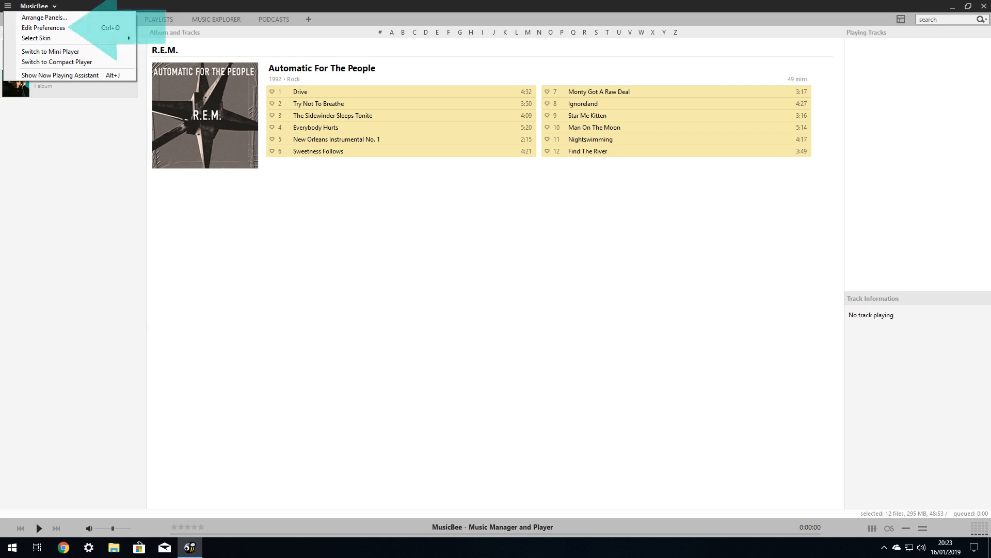
Open the File Converters section of the MusicBee preferences
key("ctrl+o")
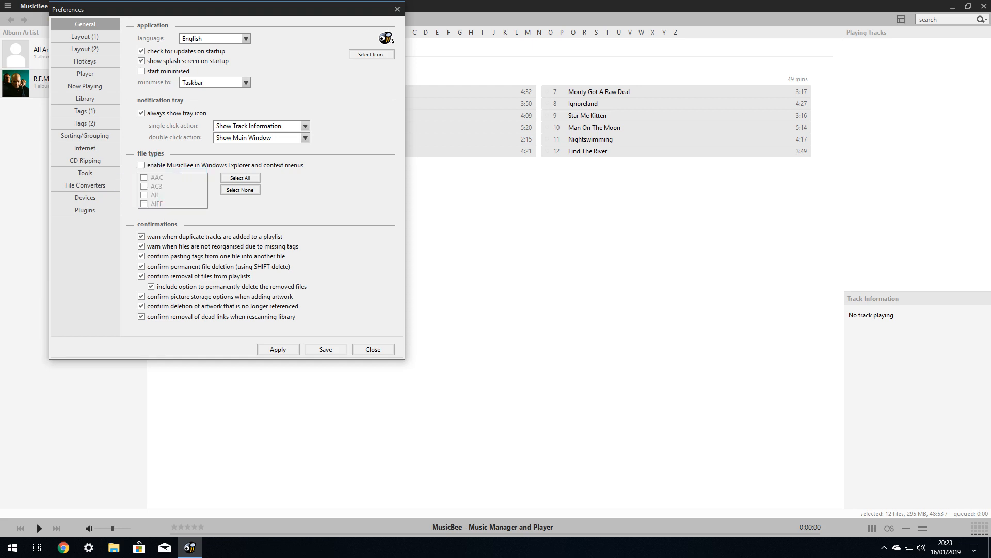
left_click(85, 186)
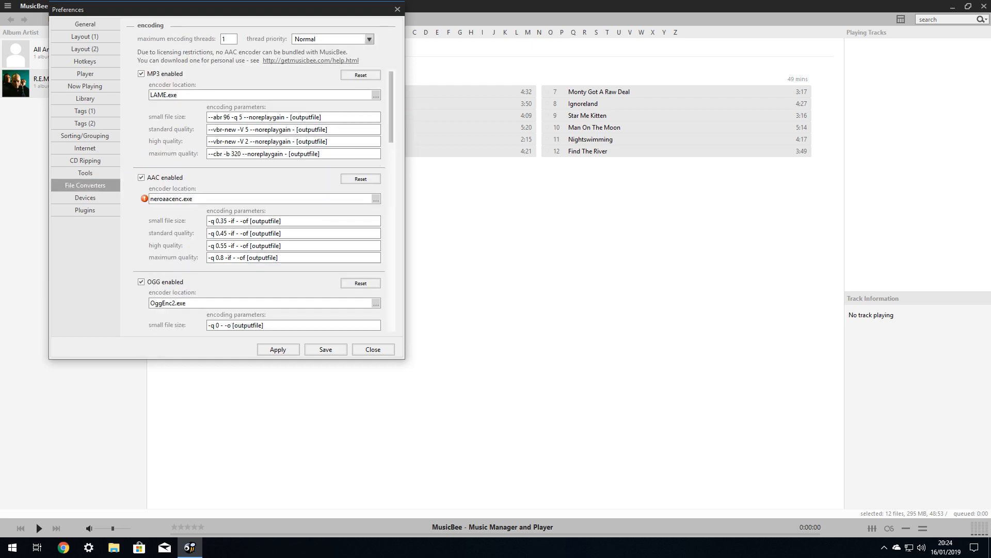